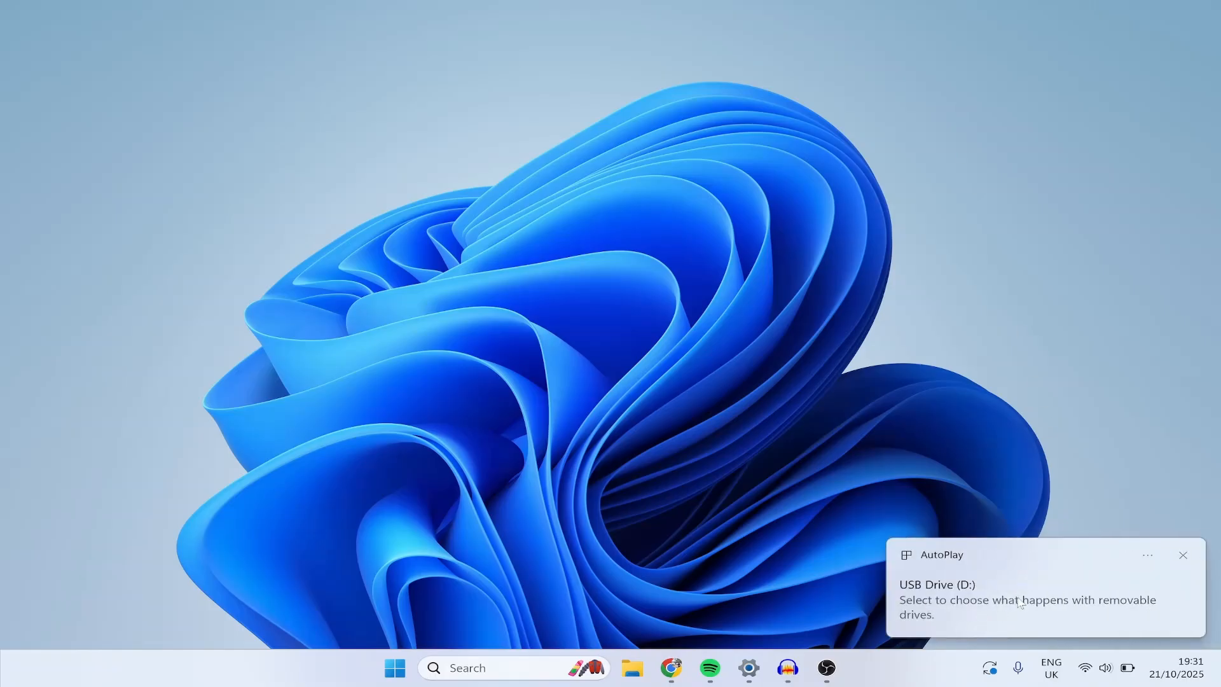
Quick-format USB Drive (D:) as exFAT with an allocation unit size of 128 kilobytes in File Explorer, and close the open windows
left_click(1184, 558)
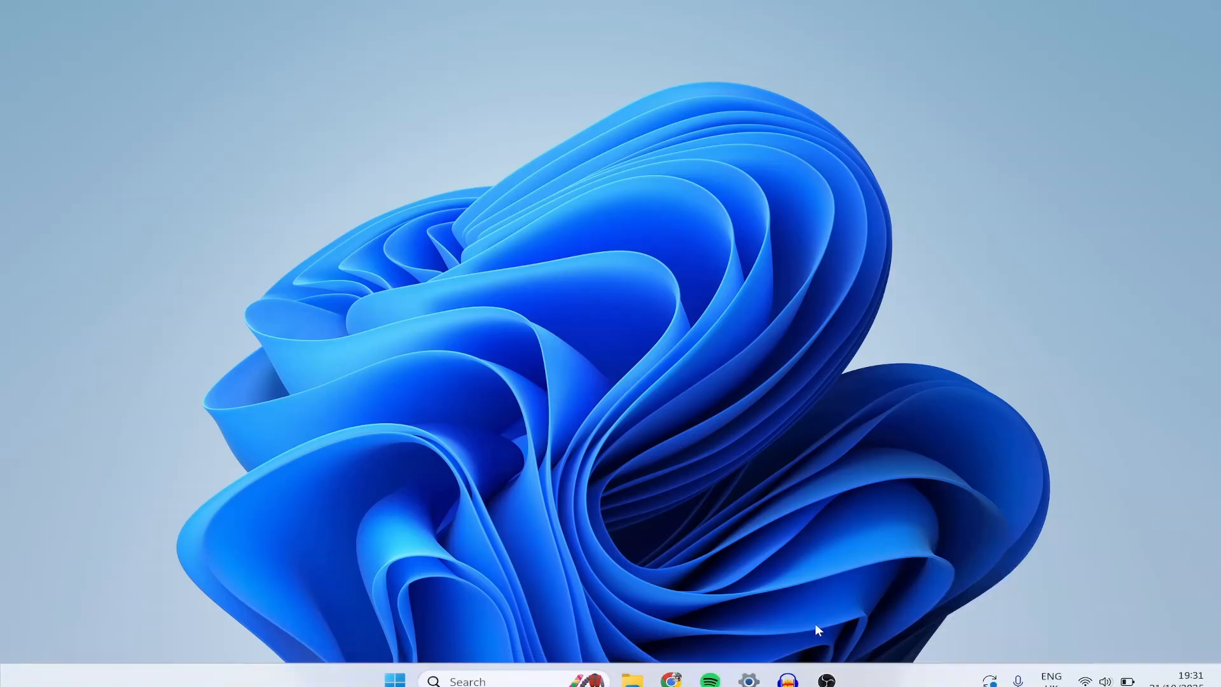
left_click(633, 674)
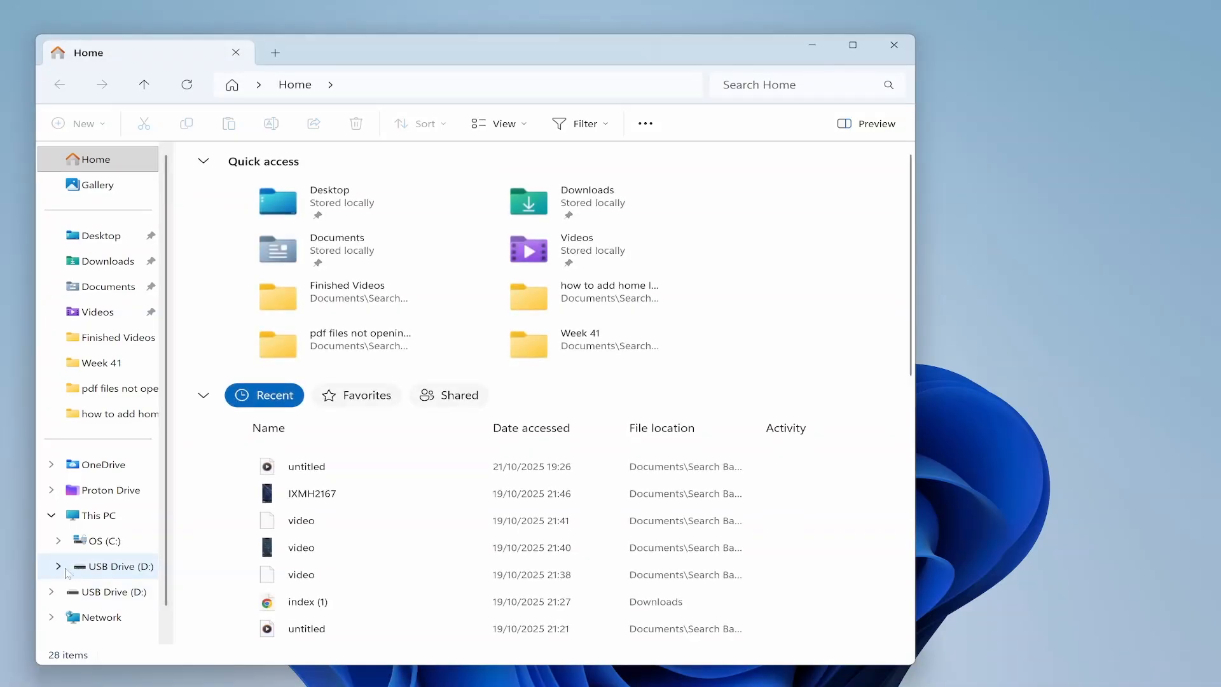
right_click(118, 558)
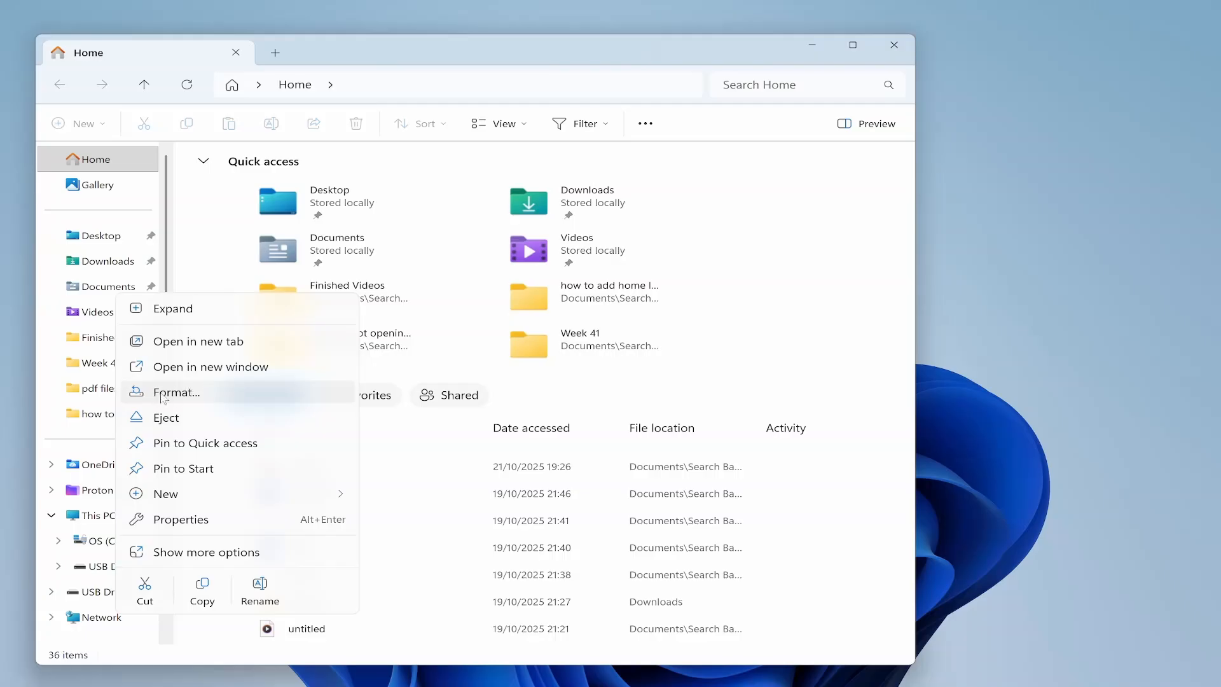
left_click(163, 395)
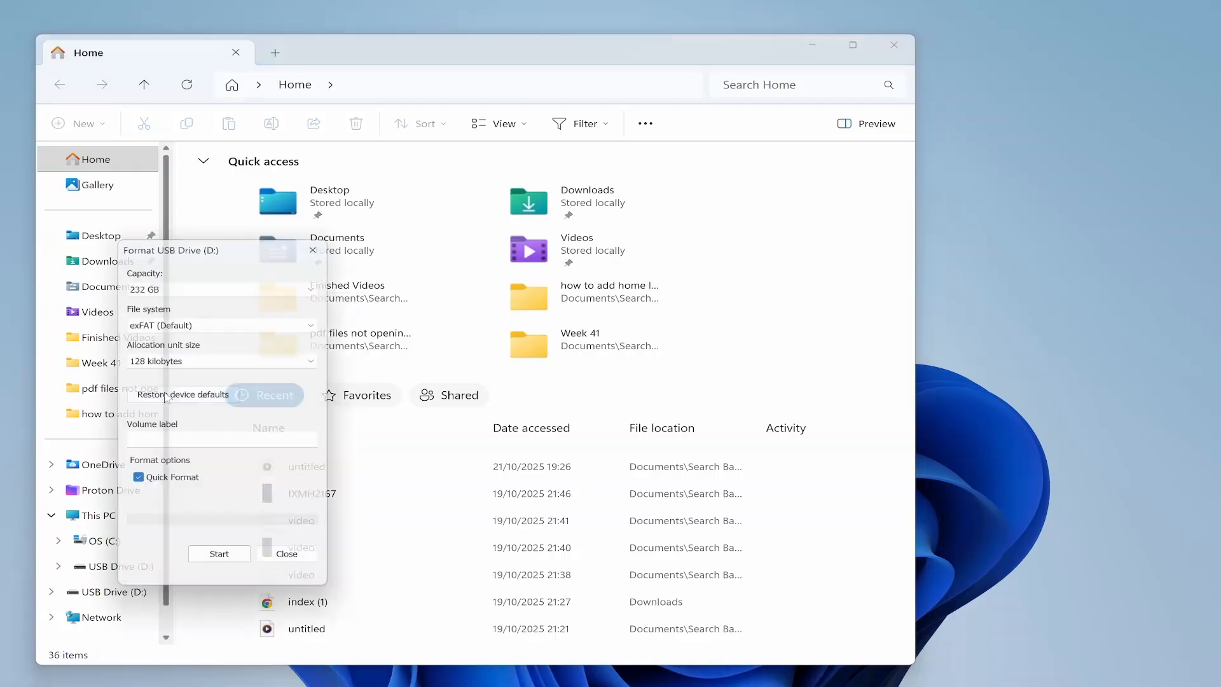
left_click(218, 565)
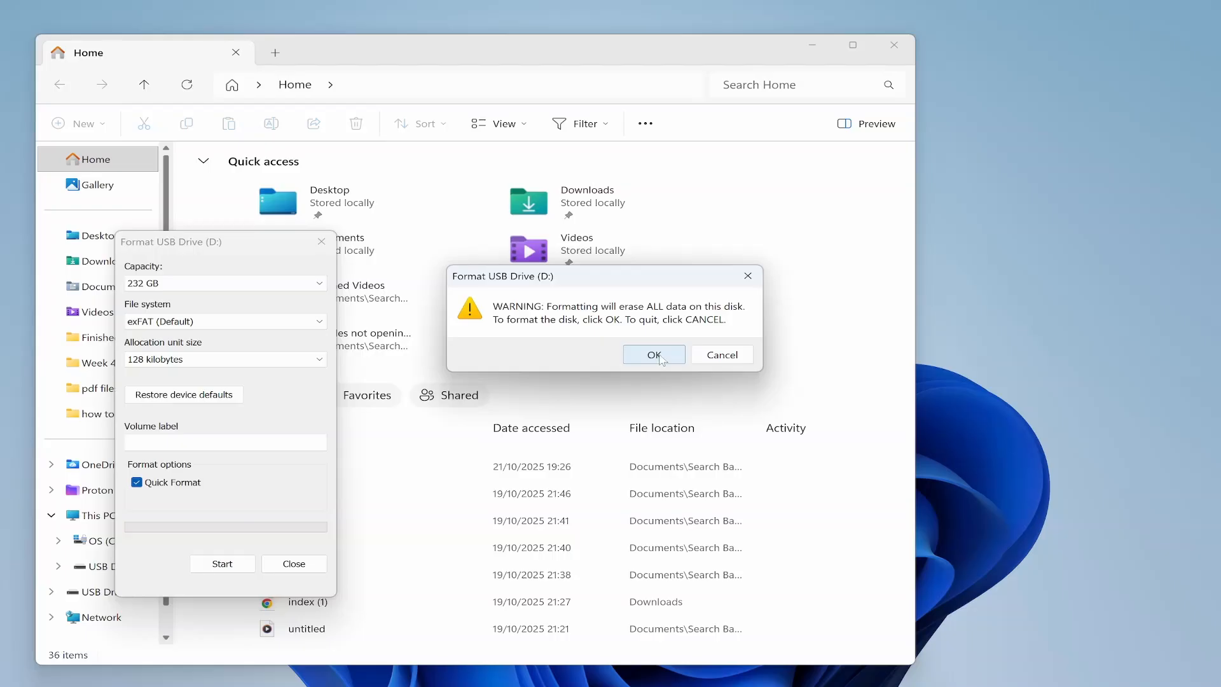
left_click(660, 357)
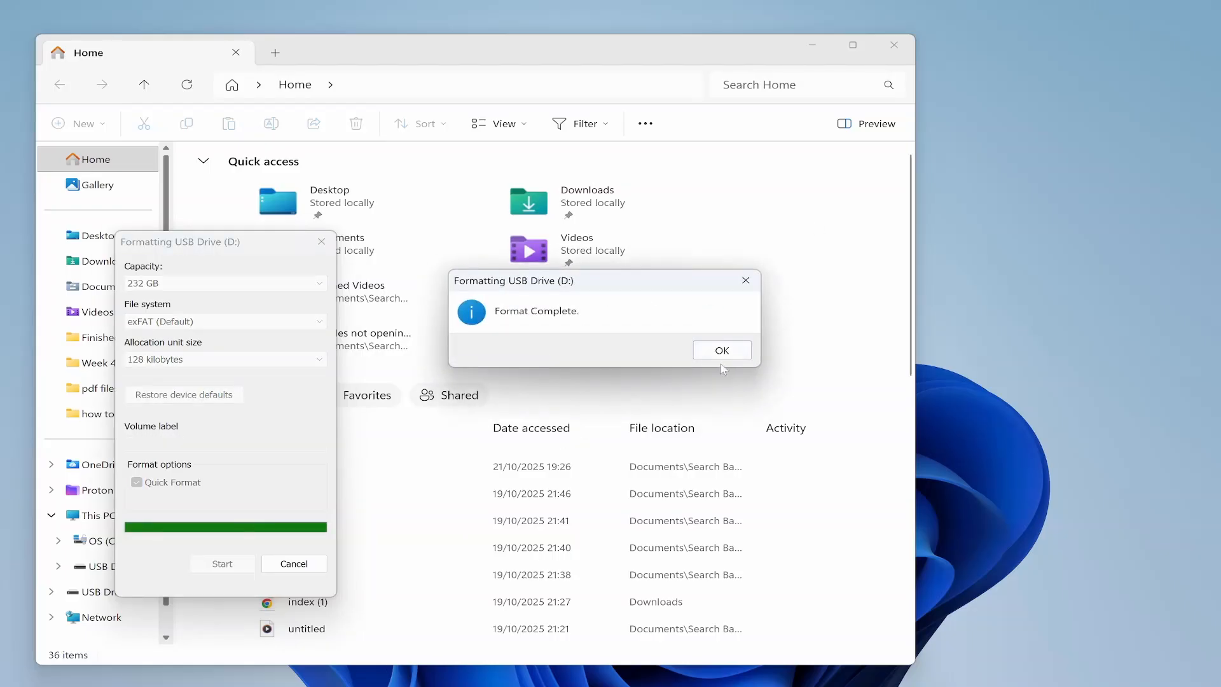
left_click(722, 354)
left_click(894, 45)
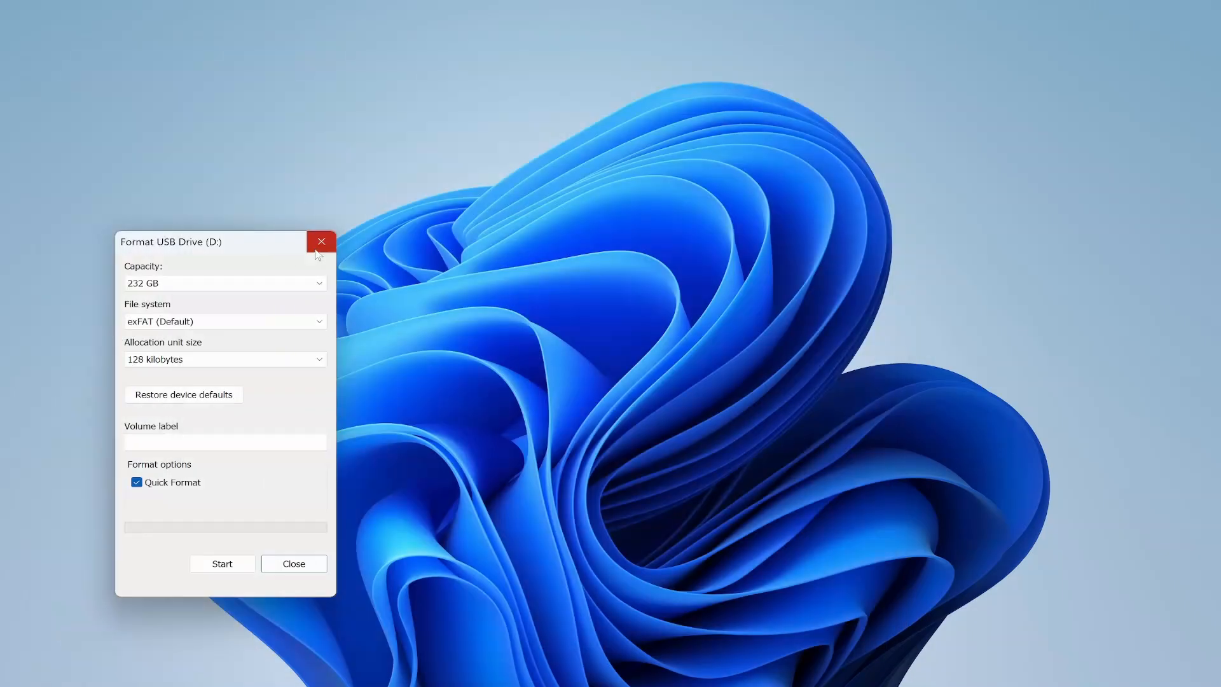
left_click(318, 250)
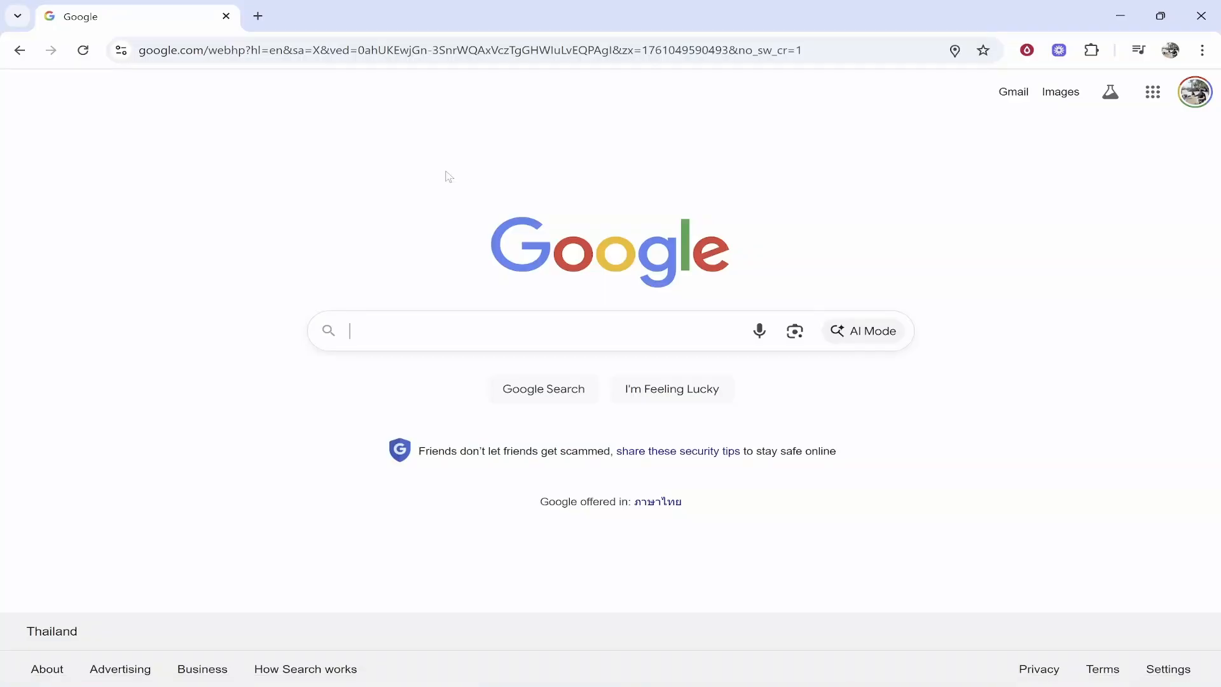
In Chrome, search Google for "windows 11 media creation tool" and open Microsoft Support's "Create installation media for Windows" article
type("windows 11 media creation tool")
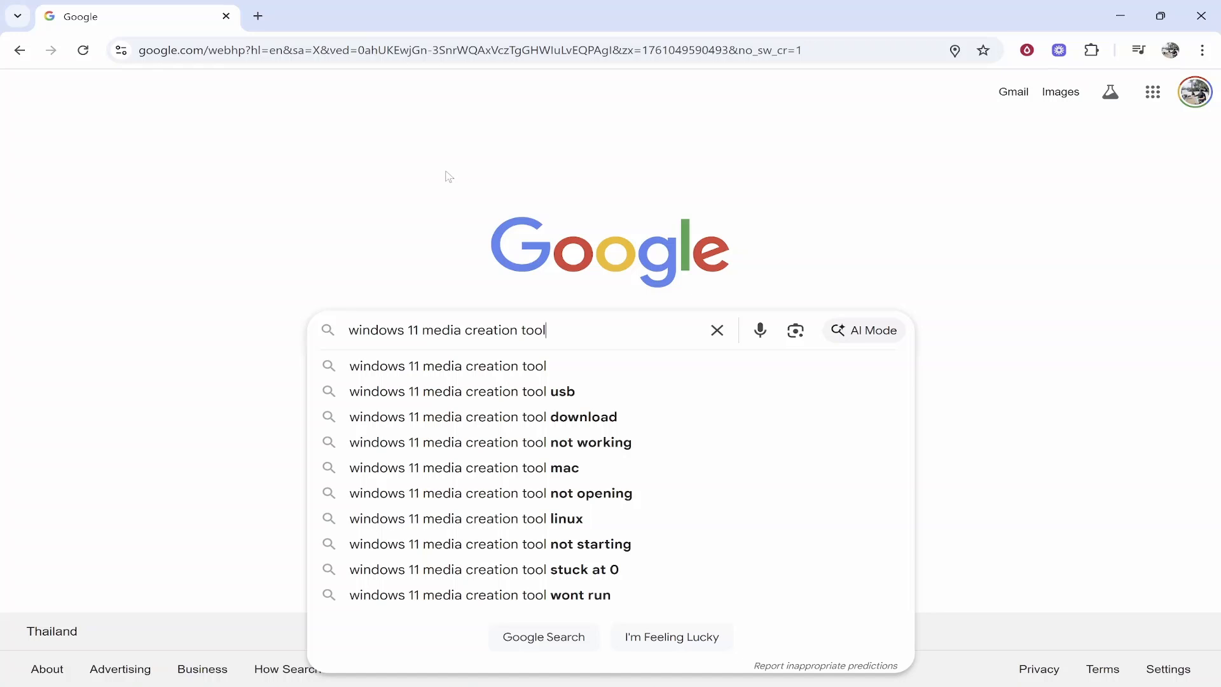
key("Return")
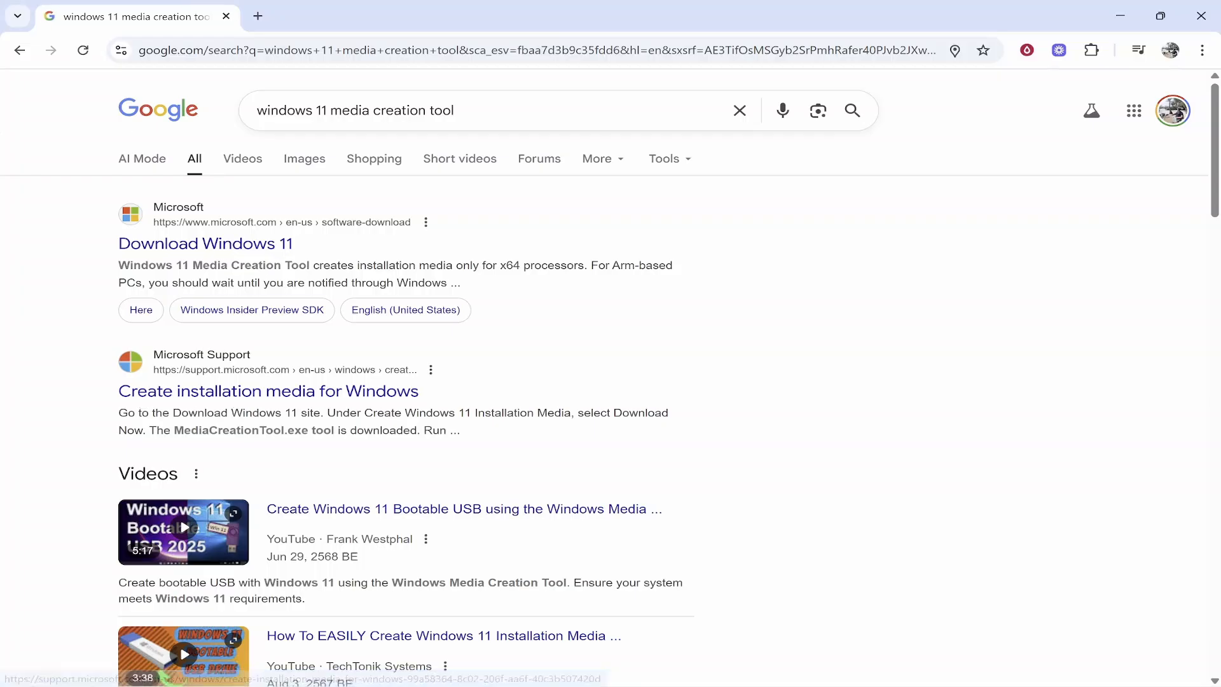
left_click(181, 399)
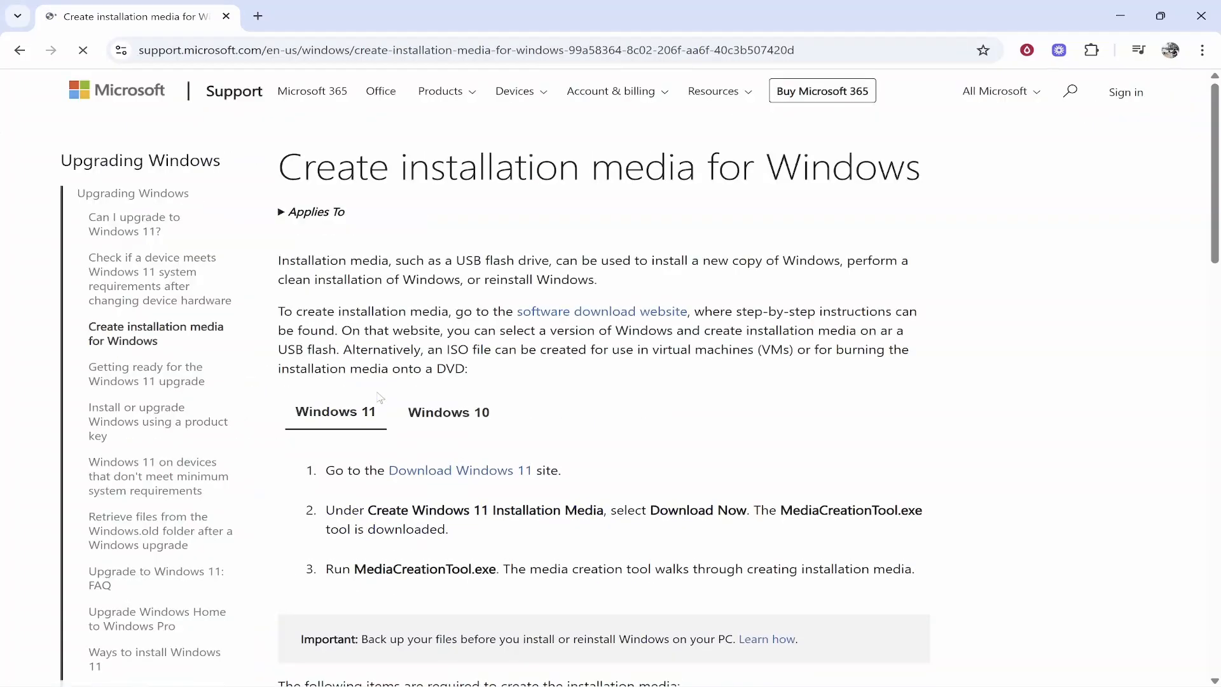
Follow the Windows 11 instructions in the article to the linked Download Windows 11 site
scroll(459, 374, "down", 1)
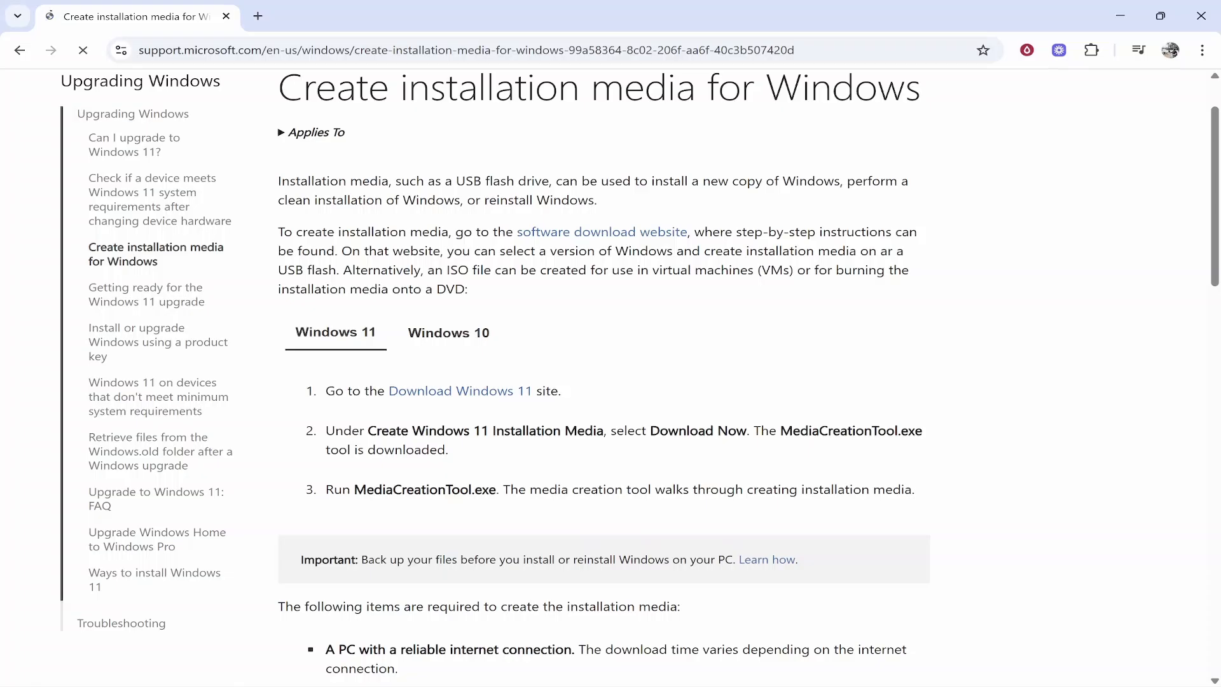
left_click_drag(781, 431, 894, 430)
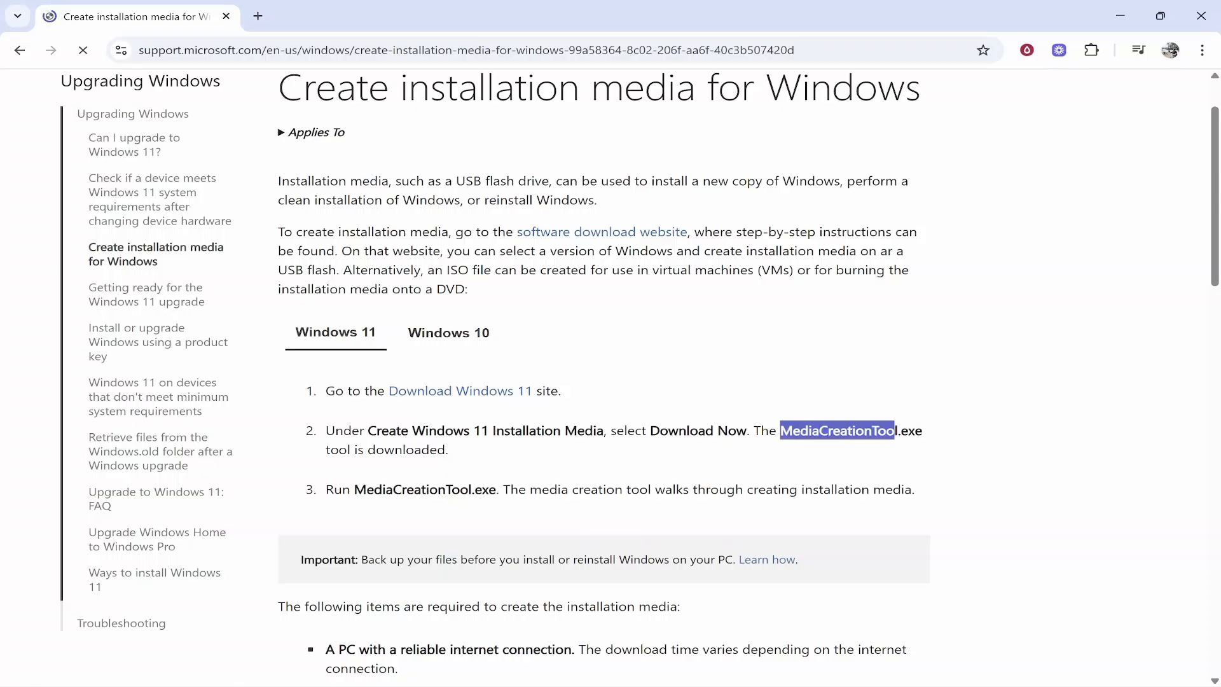
left_click(307, 340)
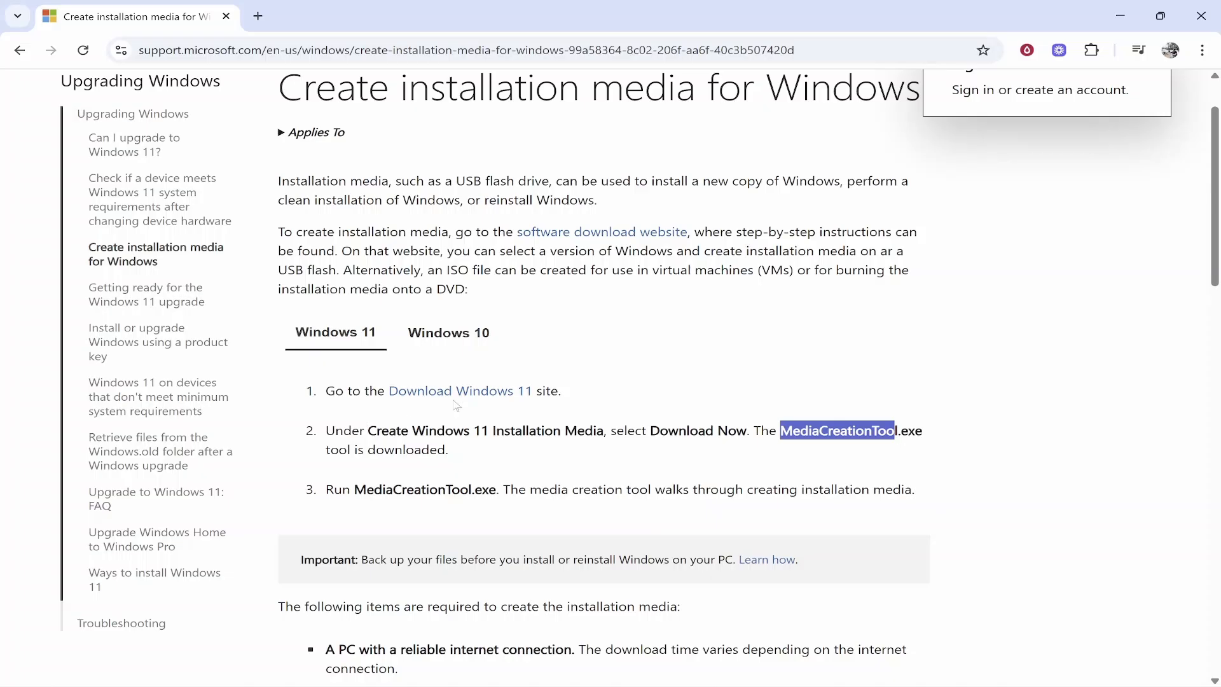
left_click(524, 393)
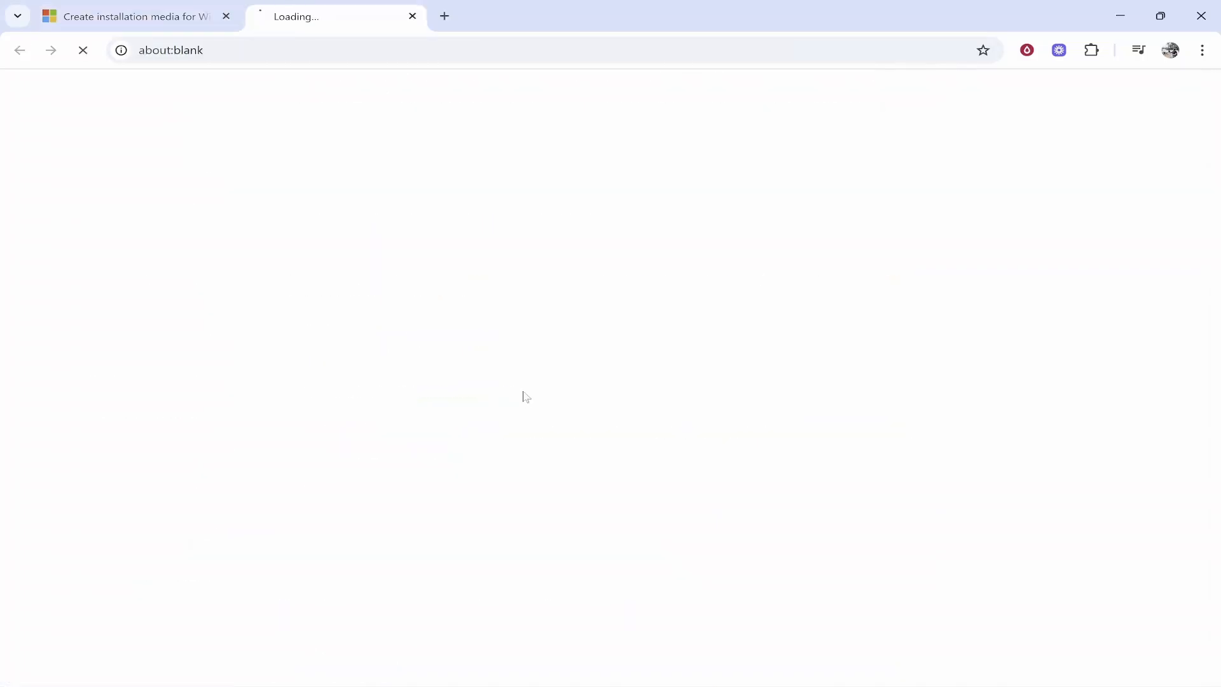
Download the media creation tool offered under "Create Windows 11 installation media"
scroll(334, 472, "down", 4)
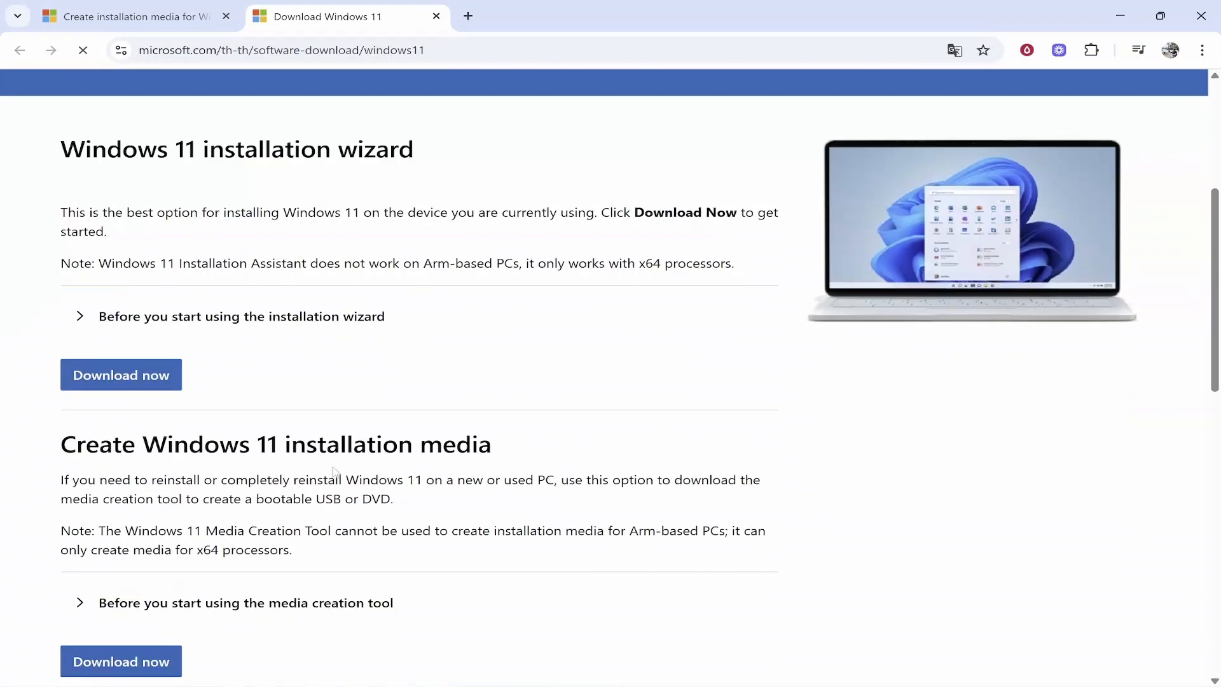
scroll(335, 471, "down", 1)
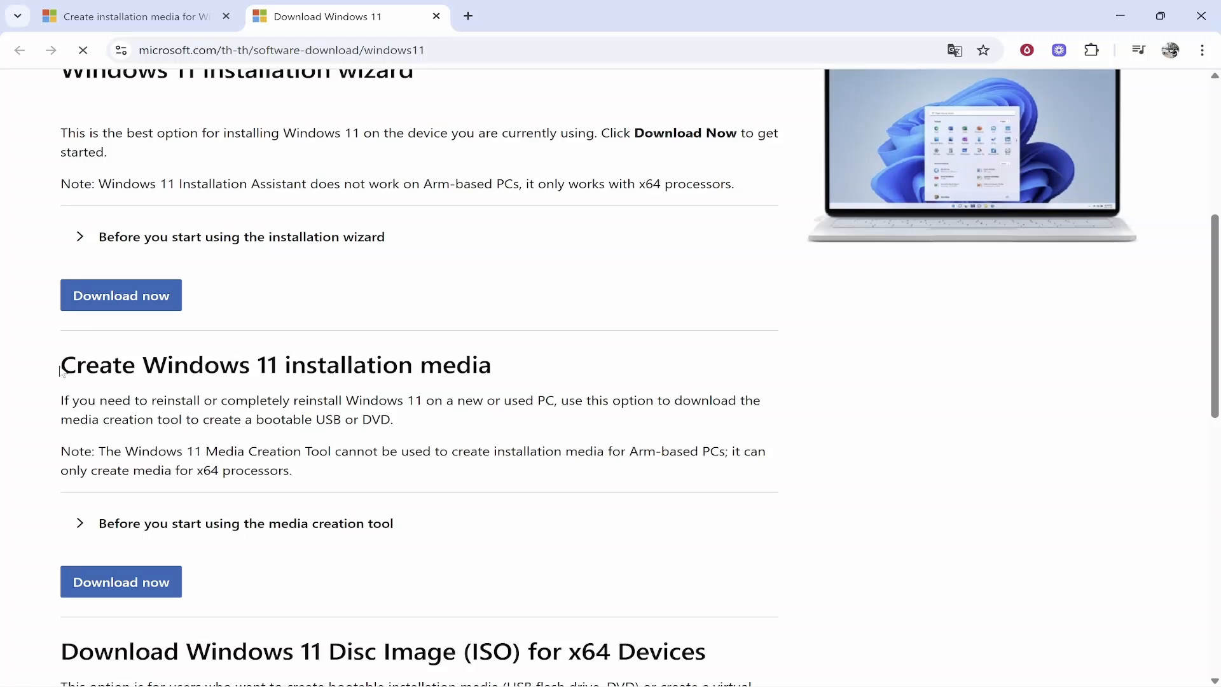
left_click_drag(61, 371, 513, 354)
left_click(507, 359)
left_click(124, 585)
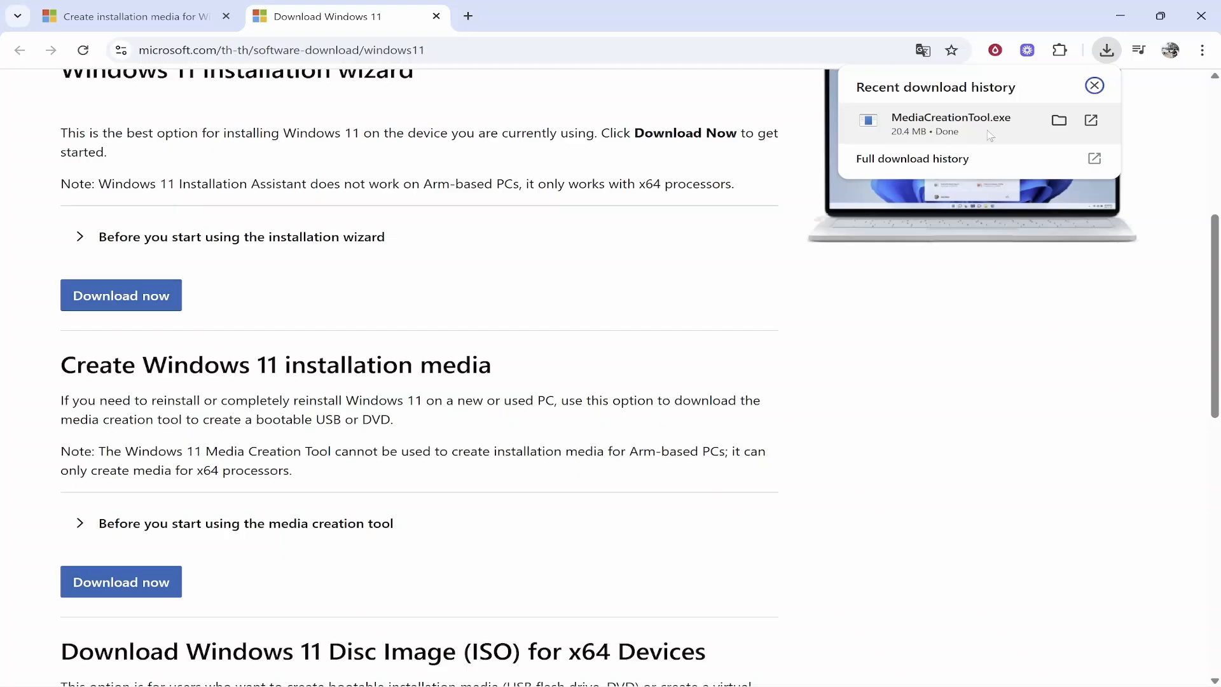
Run the downloaded MediaCreationTool.exe and accept the Microsoft software license terms
left_click(936, 129)
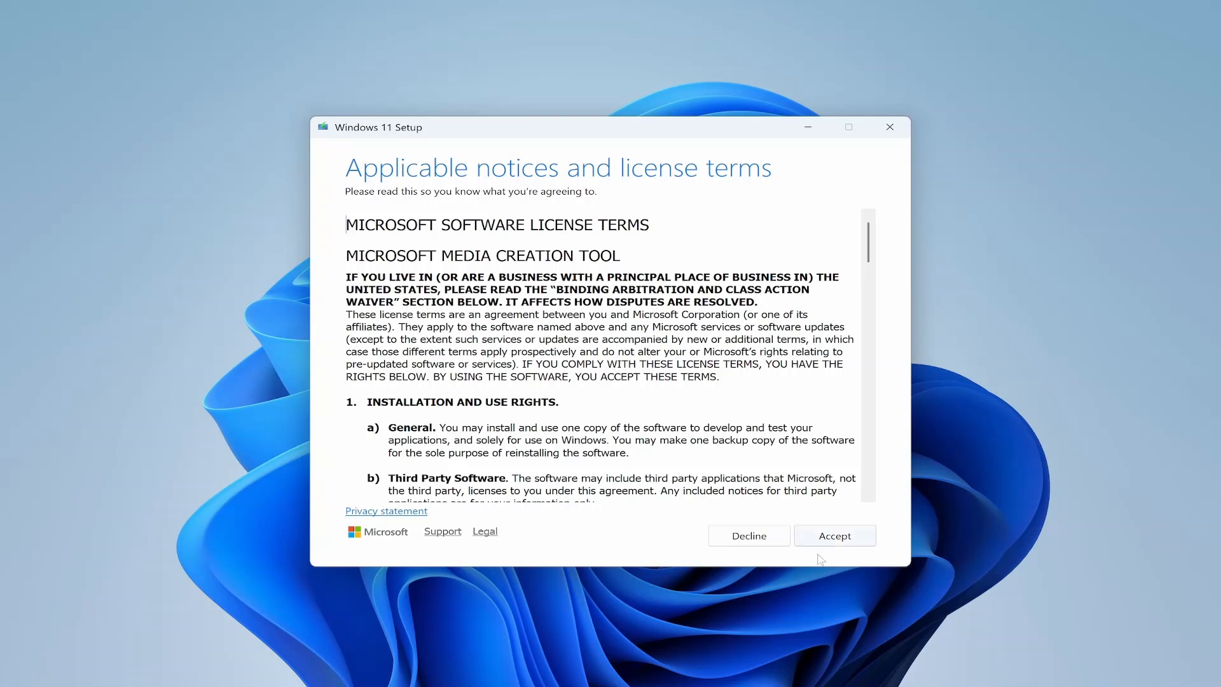
left_click(833, 538)
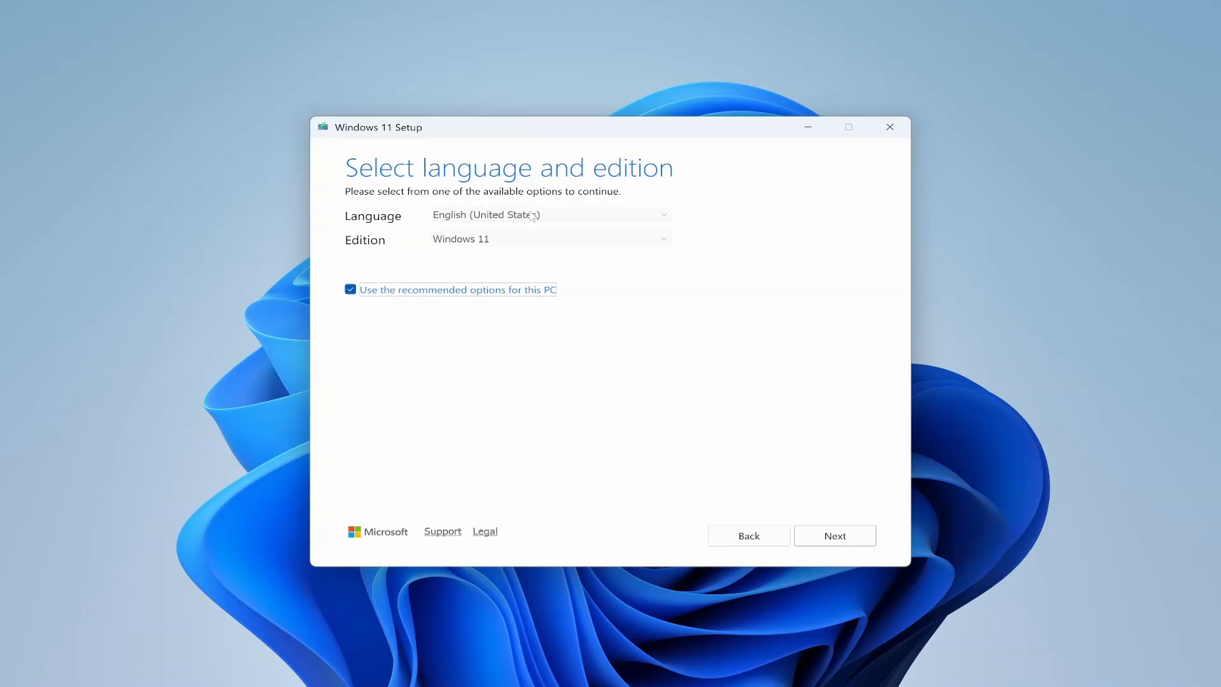
left_click(351, 292)
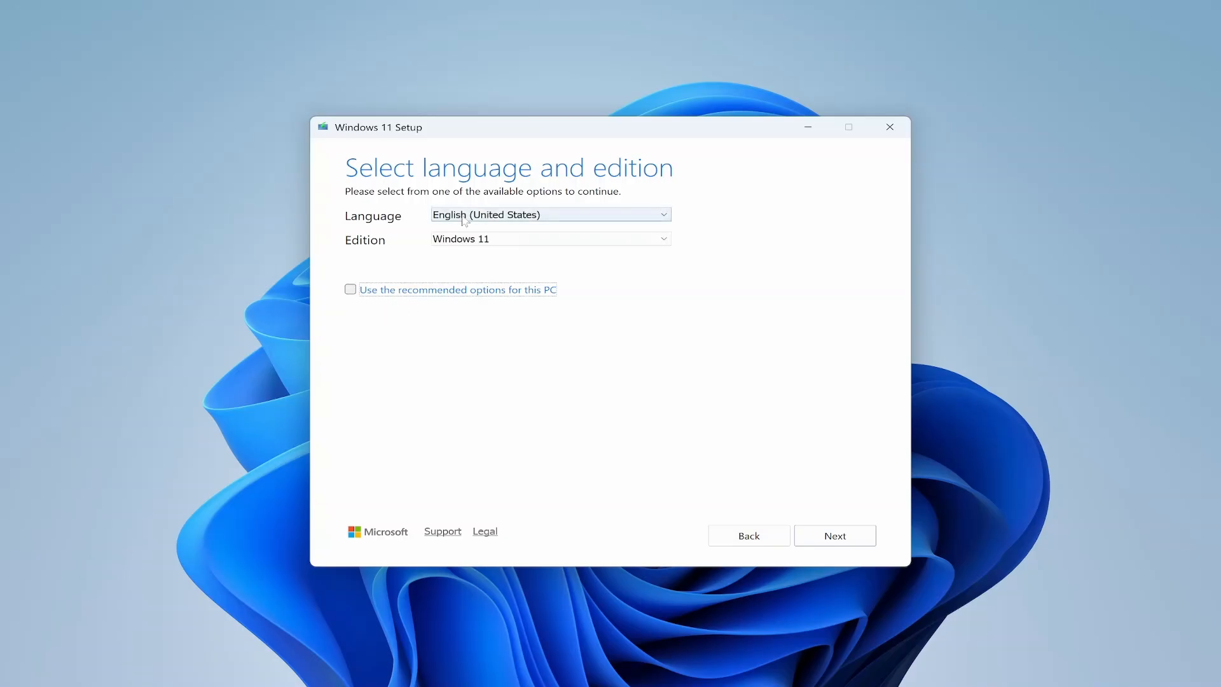
left_click(508, 216)
left_click(508, 216)
left_click(509, 219)
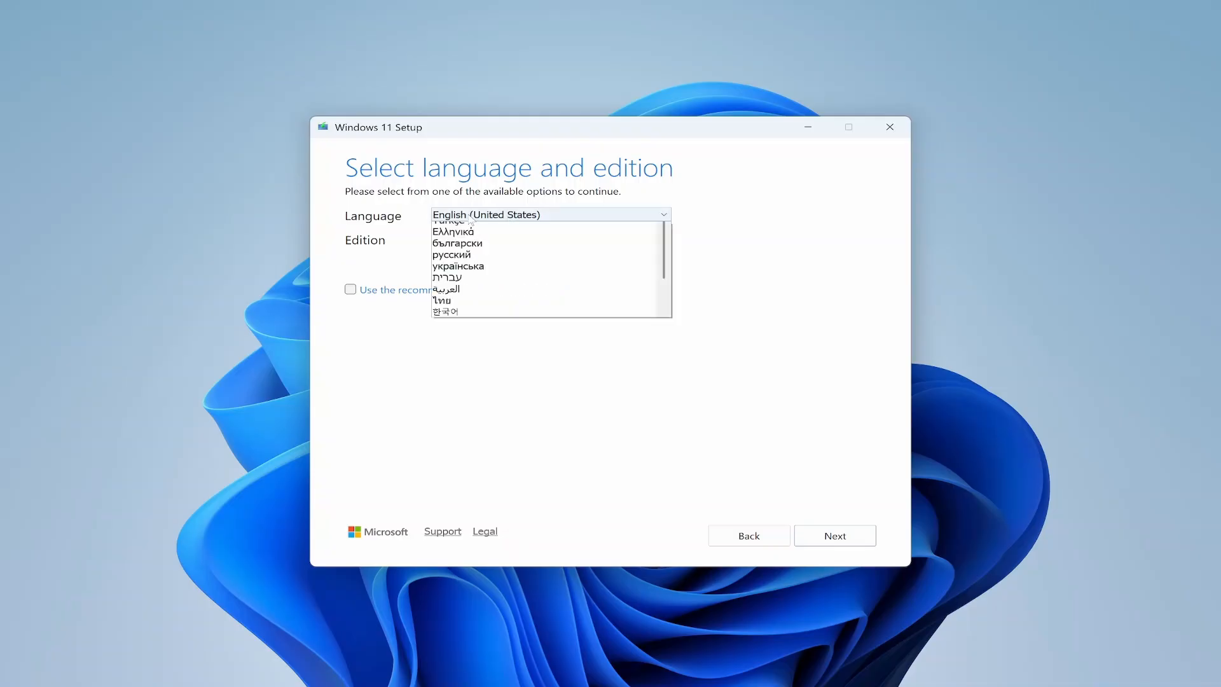
left_click(382, 283)
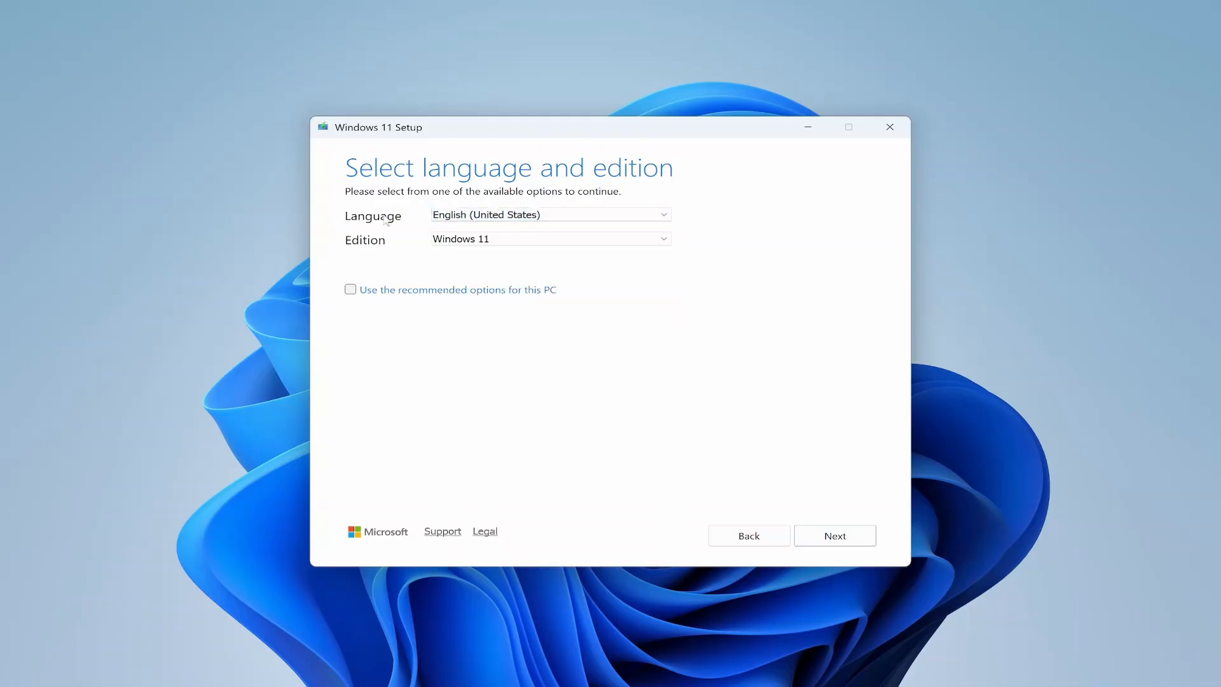
left_click(350, 290)
Create the installation media on USB flash drive D: using the recommended language and edition, and finish the setup
left_click(835, 534)
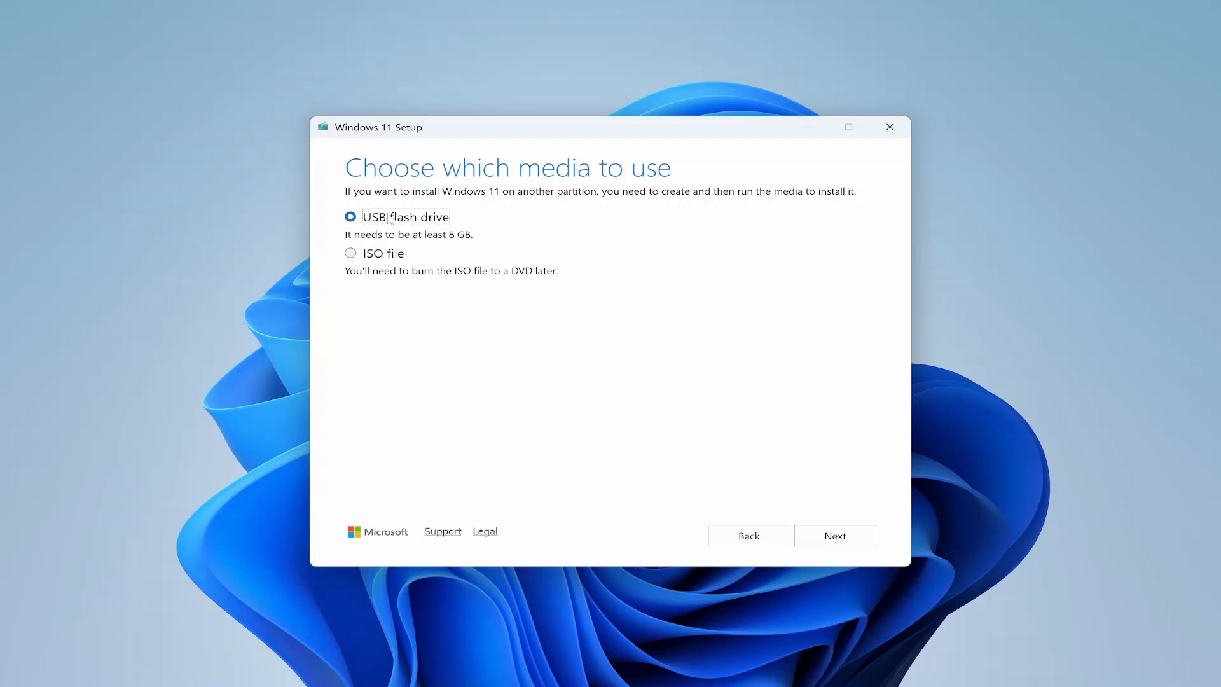
left_click(842, 542)
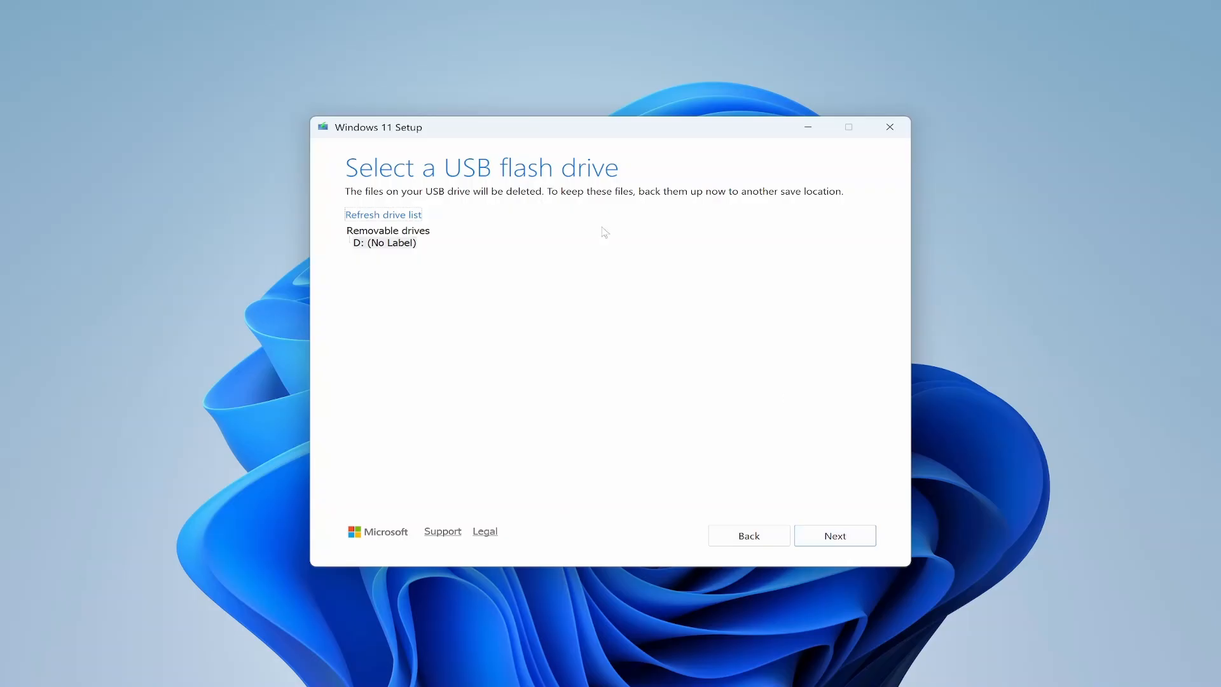
left_click(372, 220)
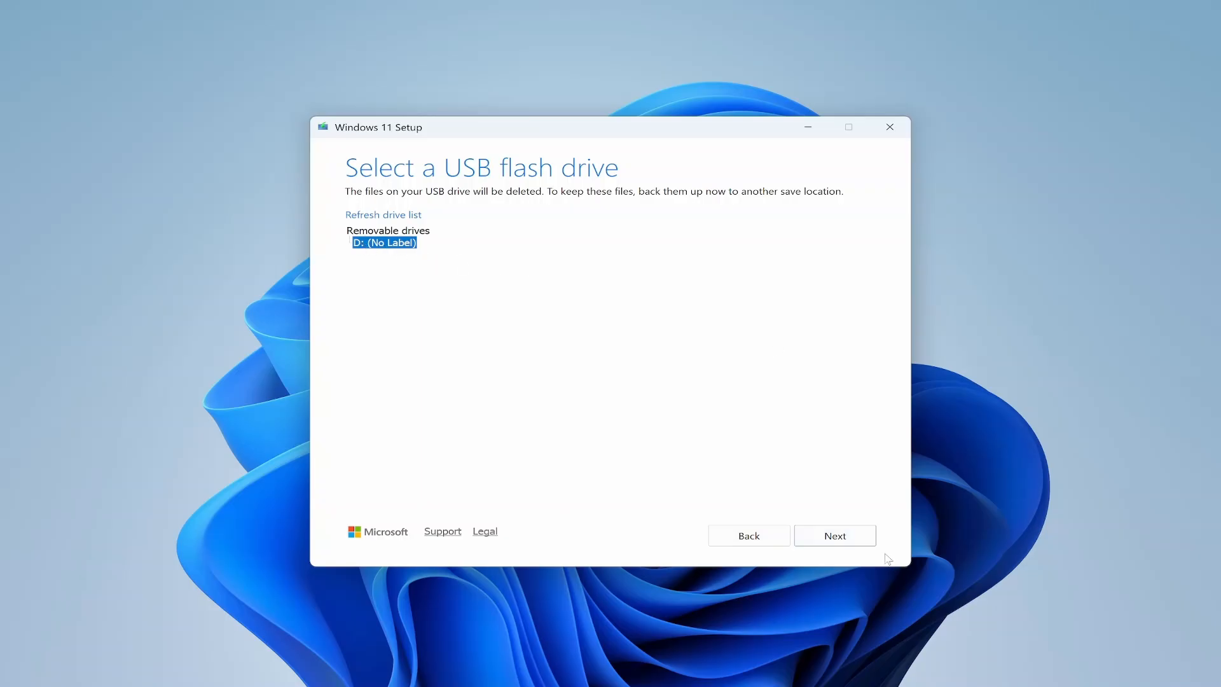
left_click(846, 535)
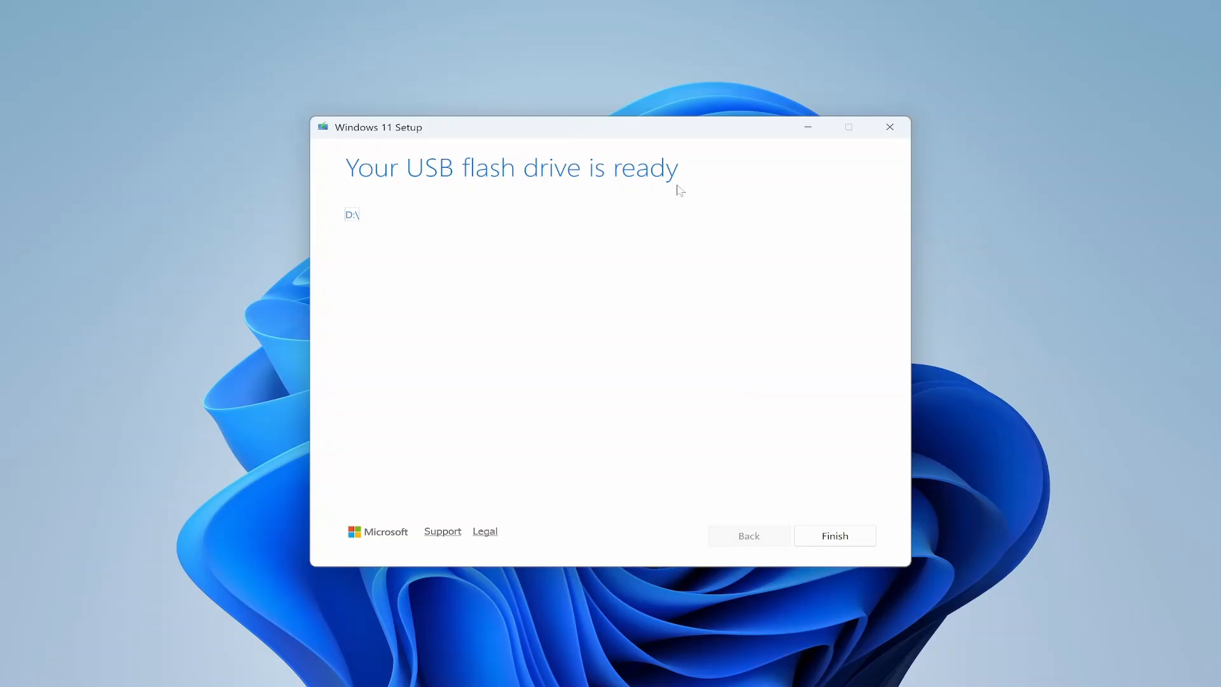
left_click(845, 538)
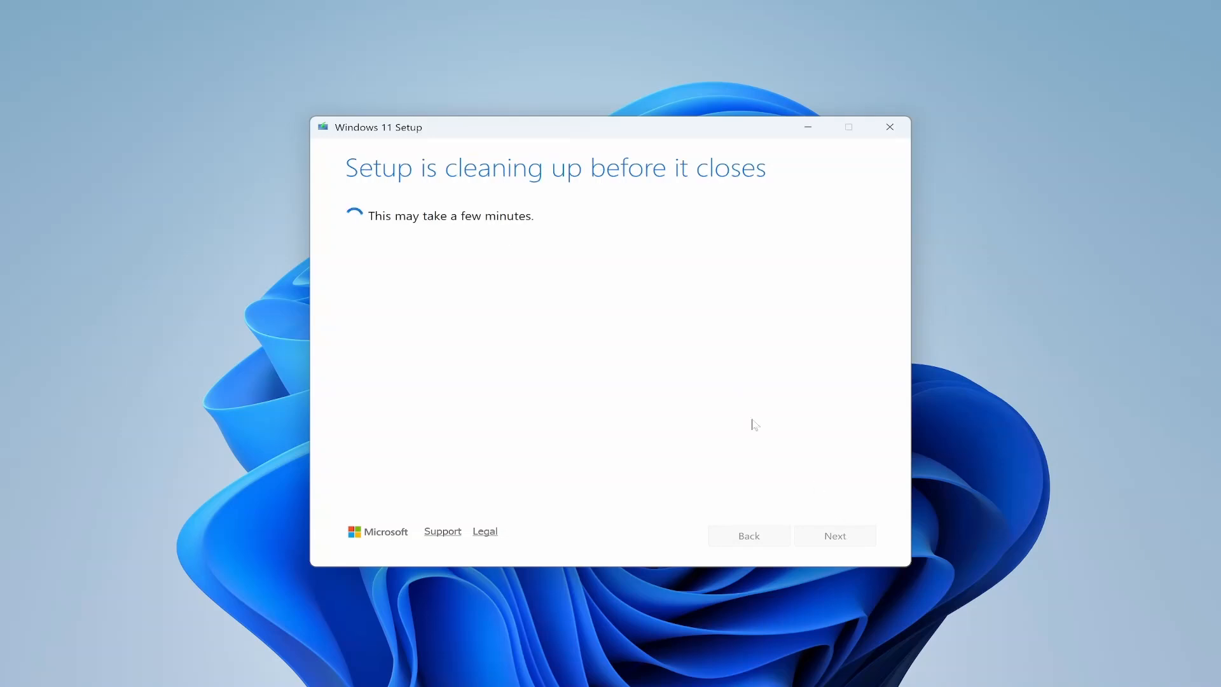